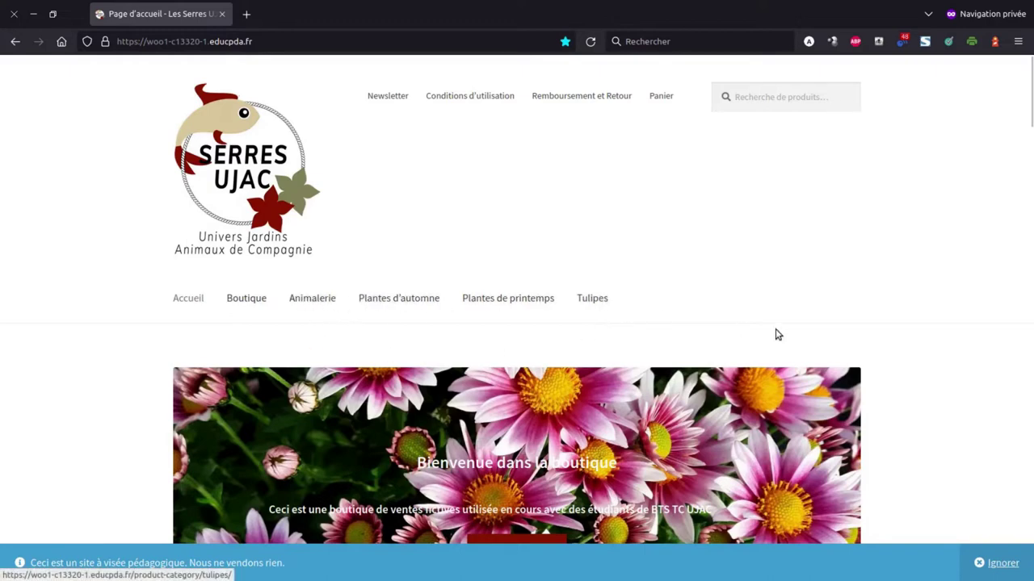
Step: Switch from the shop's home page to the WordPress dashboard and open the product categories page
{"action": "scroll", "coordinate": [778, 334], "scroll_direction": "down", "scroll_amount": 3}
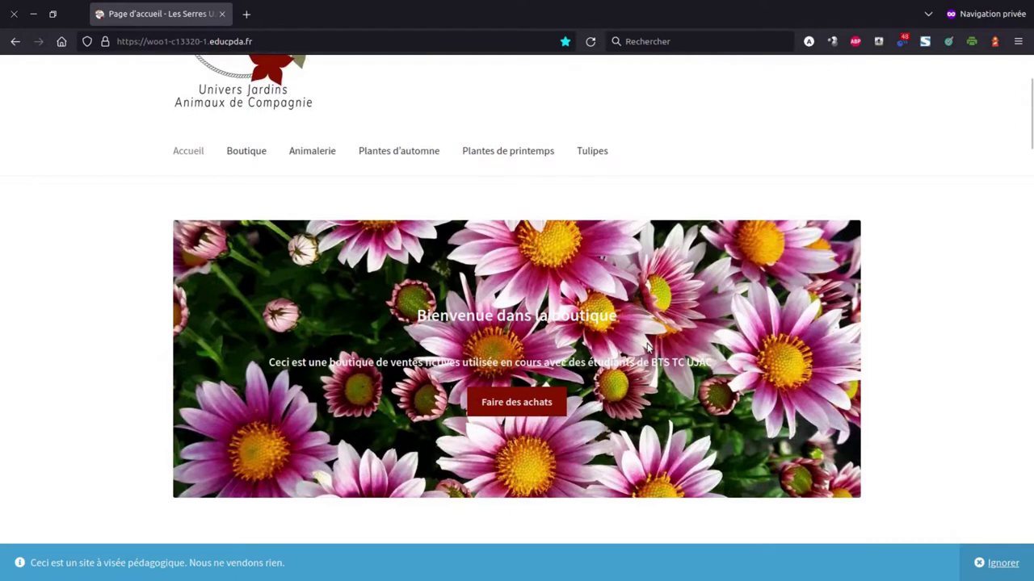
{"action": "scroll", "coordinate": [647, 343], "scroll_direction": "up", "scroll_amount": 3}
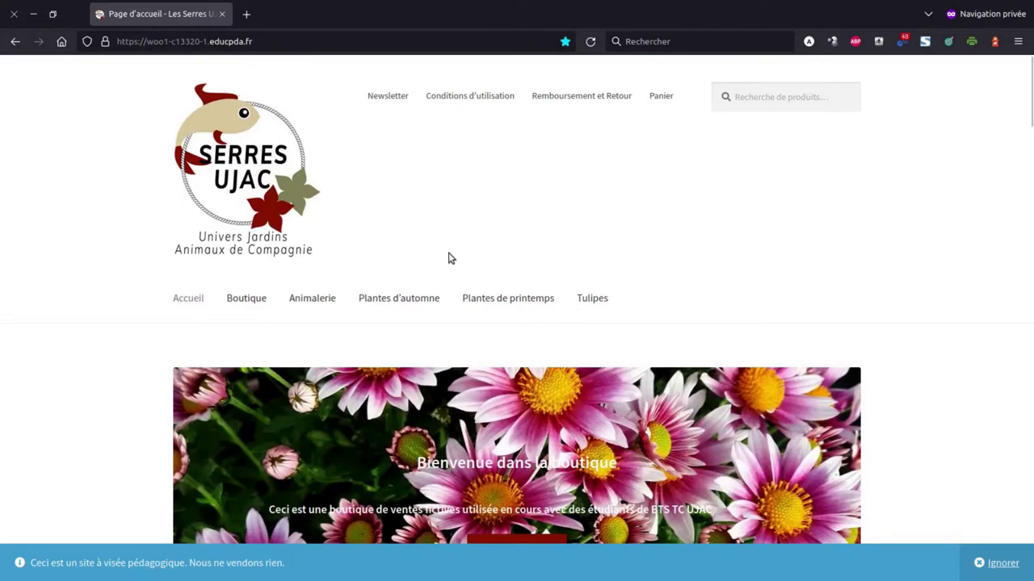
{"action": "left_click", "coordinate": [33, 14]}
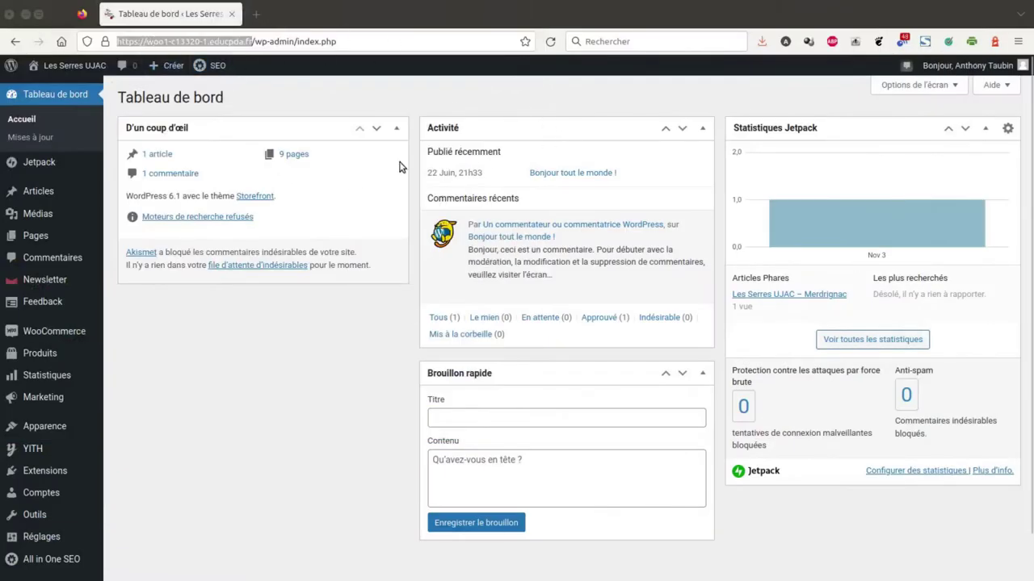
{"action": "mouse_move", "coordinate": [41, 360]}
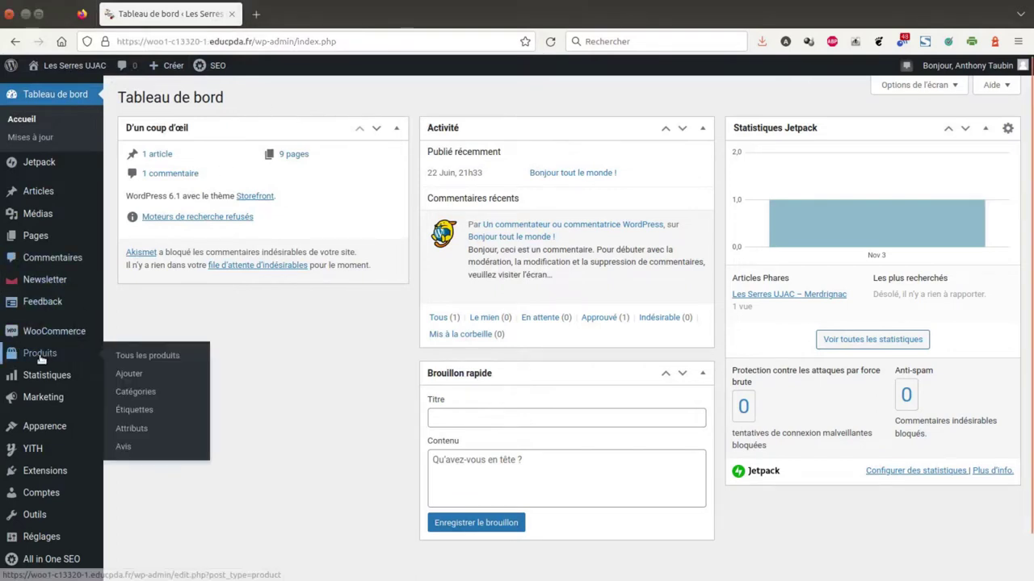
{"action": "left_click", "coordinate": [138, 393]}
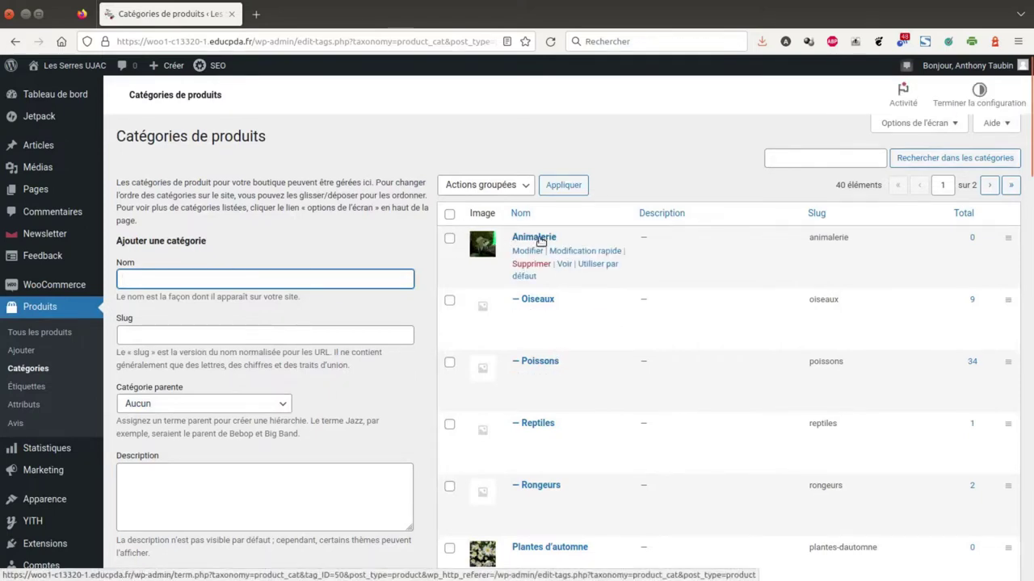
Step: Examine the list of existing product categories and their subcategories, from Animalerie down to Tulipes
{"action": "scroll", "coordinate": [540, 243], "scroll_direction": "down", "scroll_amount": 3}
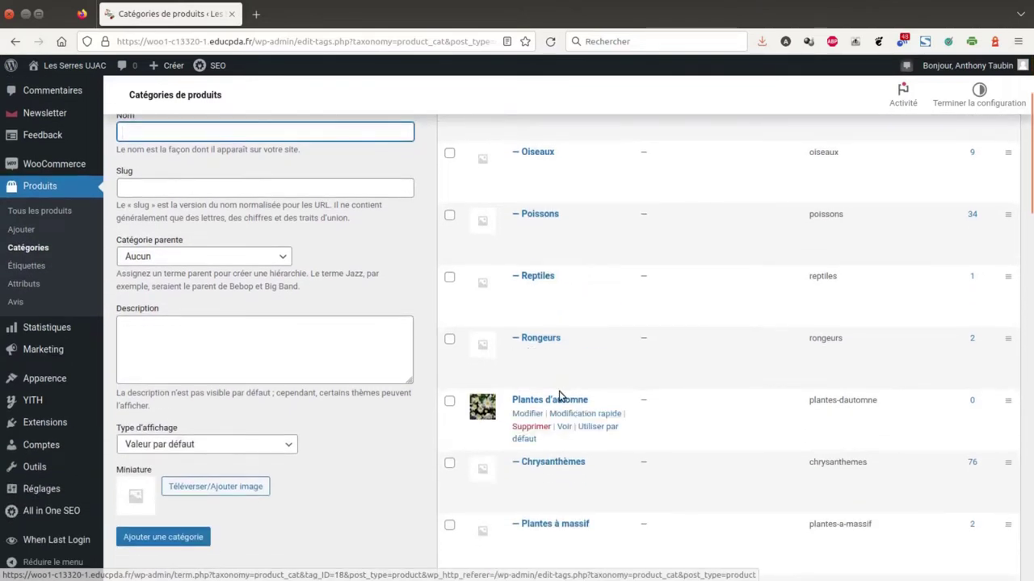
{"action": "scroll", "coordinate": [578, 399], "scroll_direction": "down", "scroll_amount": 5}
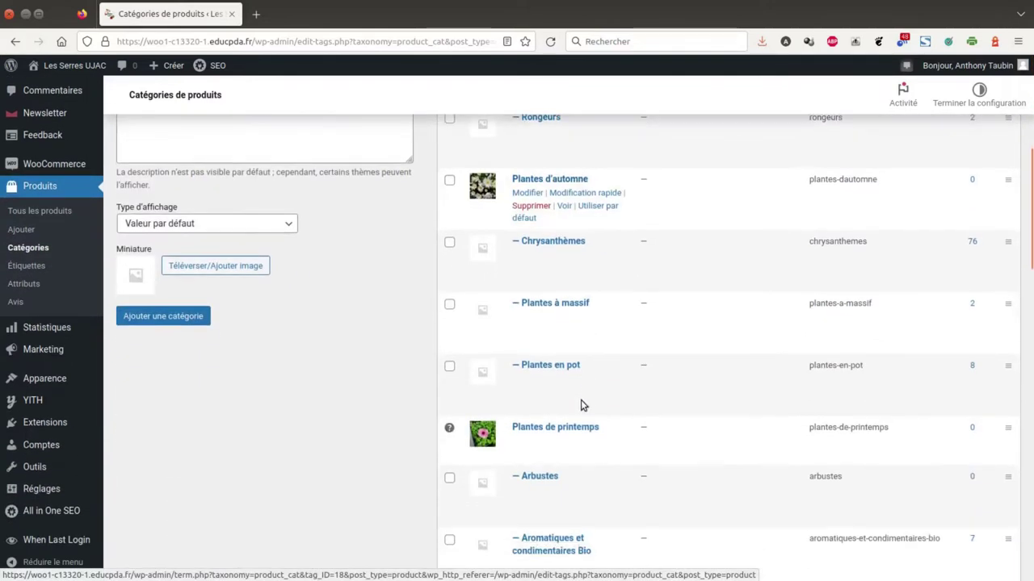
{"action": "scroll", "coordinate": [575, 398], "scroll_direction": "down", "scroll_amount": 2}
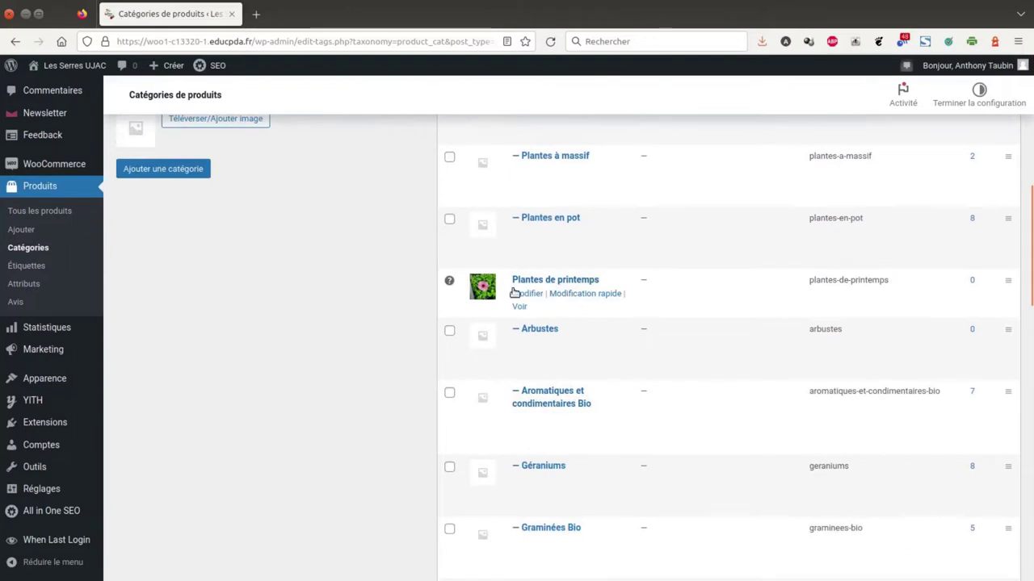
{"action": "mouse_move", "coordinate": [448, 279]}
{"action": "scroll", "coordinate": [654, 298], "scroll_direction": "down", "scroll_amount": 2}
{"action": "scroll", "coordinate": [654, 298], "scroll_direction": "down", "scroll_amount": 13}
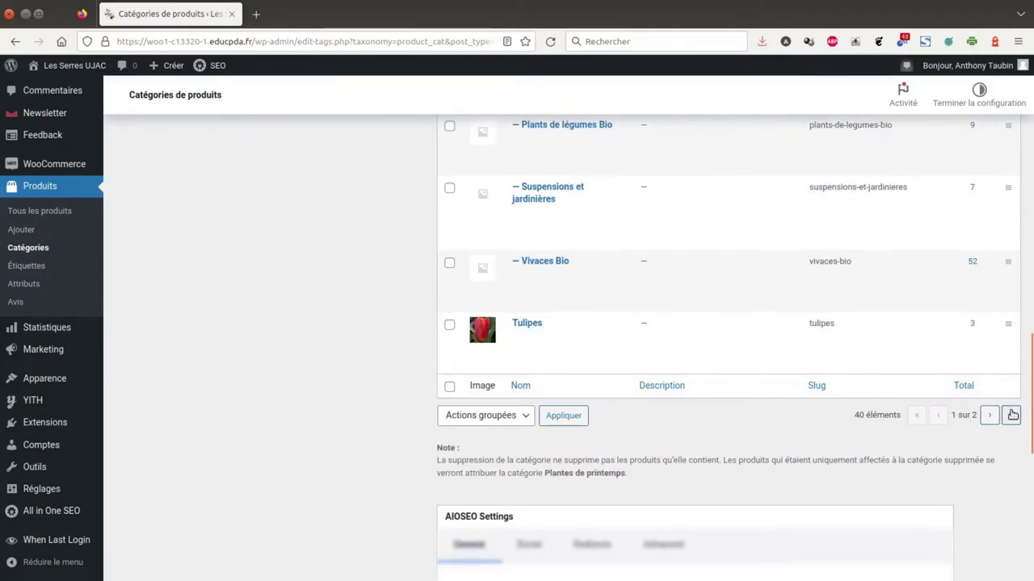
{"action": "scroll", "coordinate": [533, 434], "scroll_direction": "up", "scroll_amount": 10}
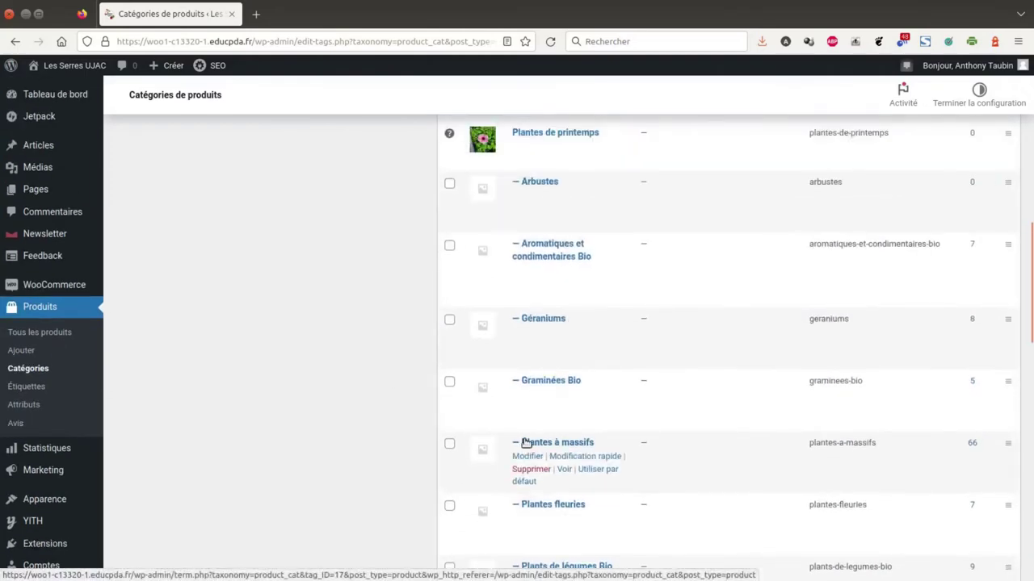
{"action": "scroll", "coordinate": [541, 461], "scroll_direction": "up", "scroll_amount": 5}
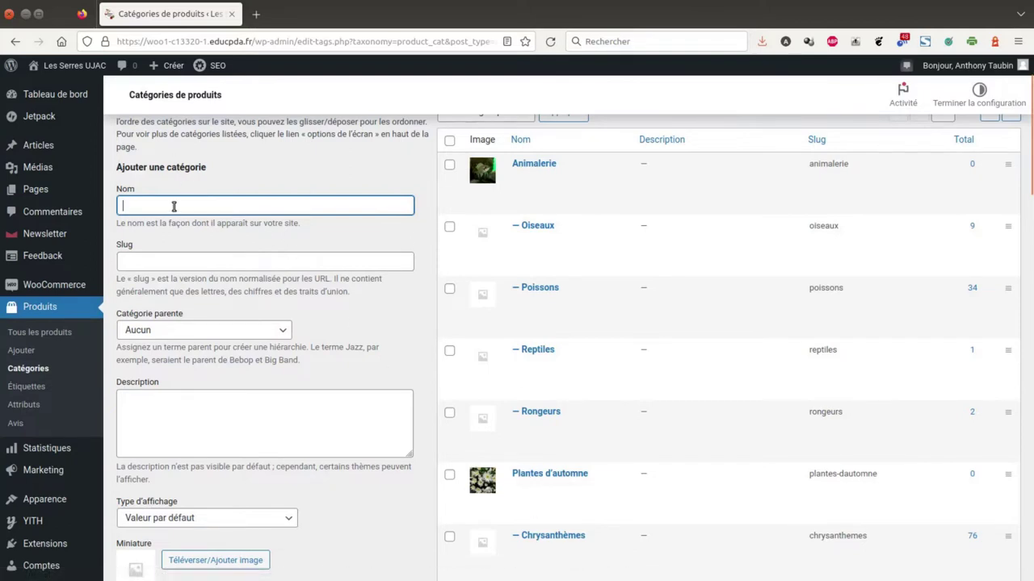
Step: Name the new product category "Plantes de Noël" and keep its parent category set to Aucun
{"action": "left_click", "coordinate": [143, 206]}
{"action": "left_click", "coordinate": [142, 206]}
{"action": "type", "text": "Plantes de Noël"}
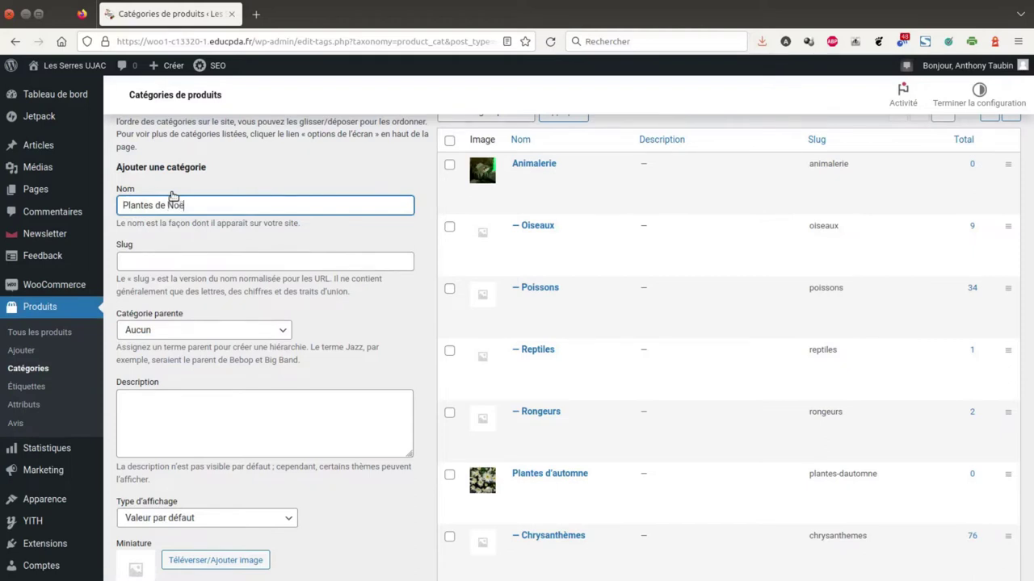
{"action": "left_click", "coordinate": [172, 338]}
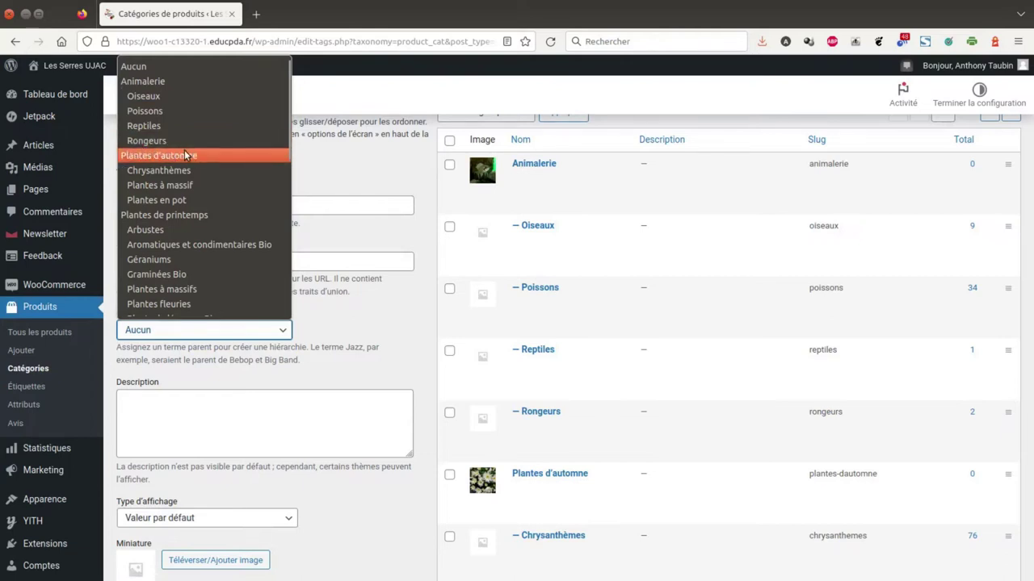
{"action": "left_click", "coordinate": [386, 326]}
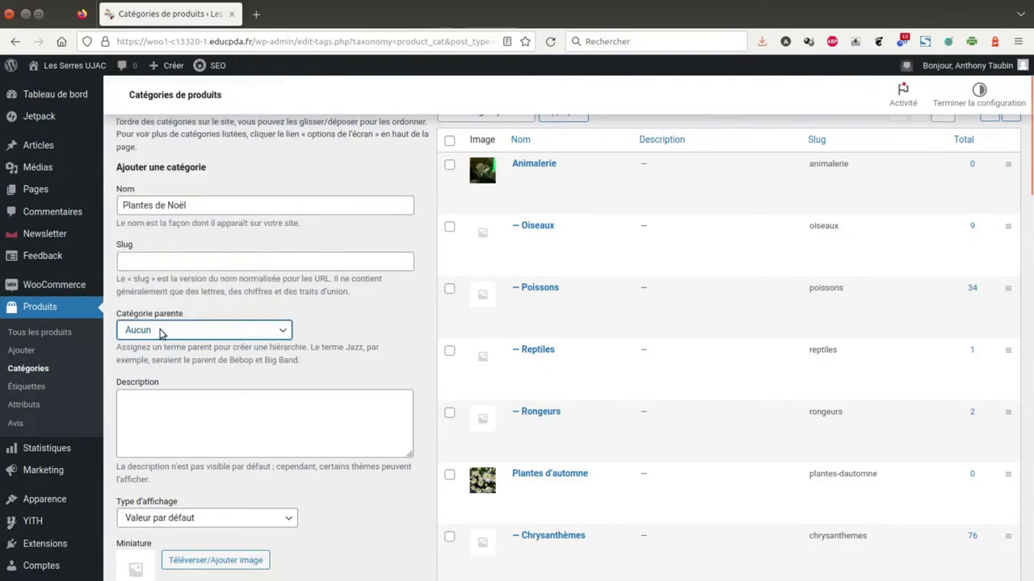
Step: Review the display type choices for the new category, leaving it on "Valeur par défaut"
{"action": "scroll", "coordinate": [349, 327], "scroll_direction": "down", "scroll_amount": 5}
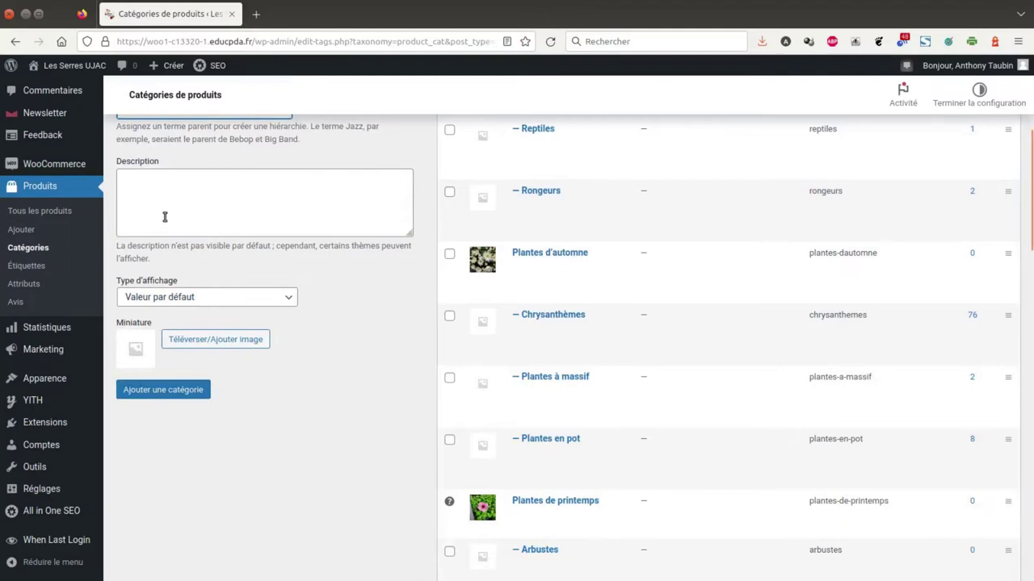
{"action": "scroll", "coordinate": [165, 216], "scroll_direction": "up", "scroll_amount": 5}
{"action": "scroll", "coordinate": [194, 231], "scroll_direction": "down", "scroll_amount": 5}
{"action": "left_click", "coordinate": [160, 298]}
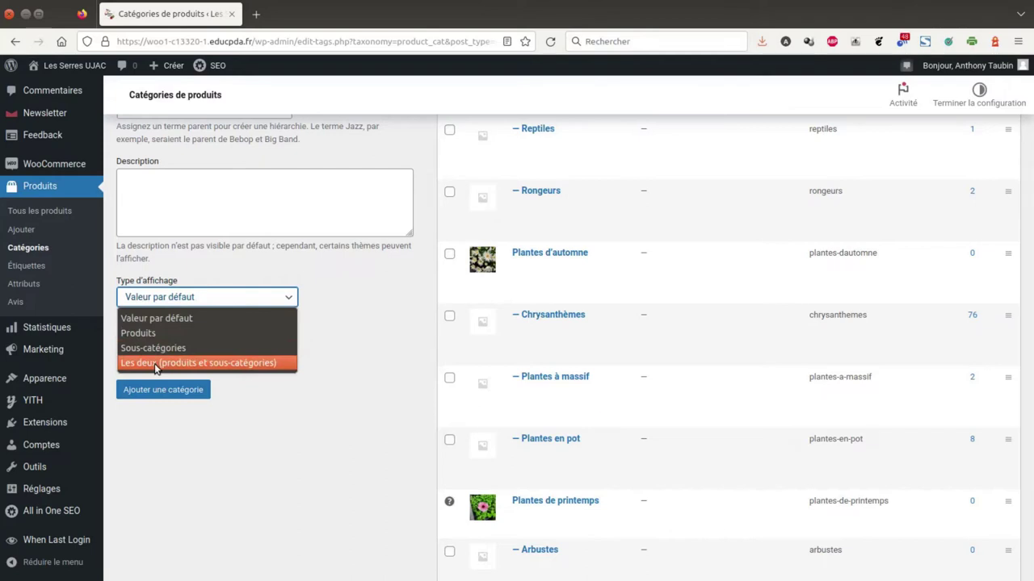
{"action": "left_click", "coordinate": [369, 288]}
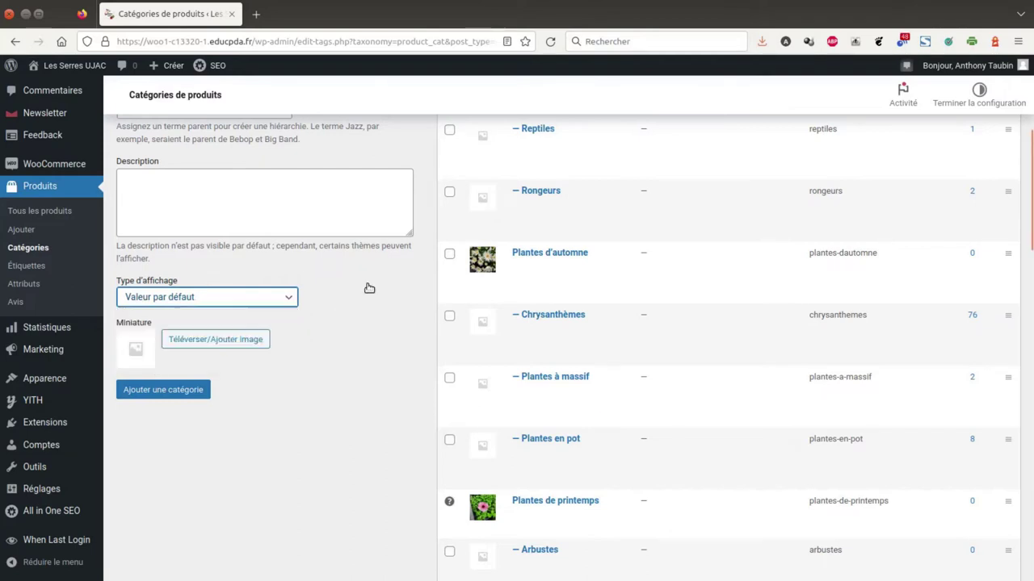
{"action": "scroll", "coordinate": [457, 295], "scroll_direction": "up", "scroll_amount": 5}
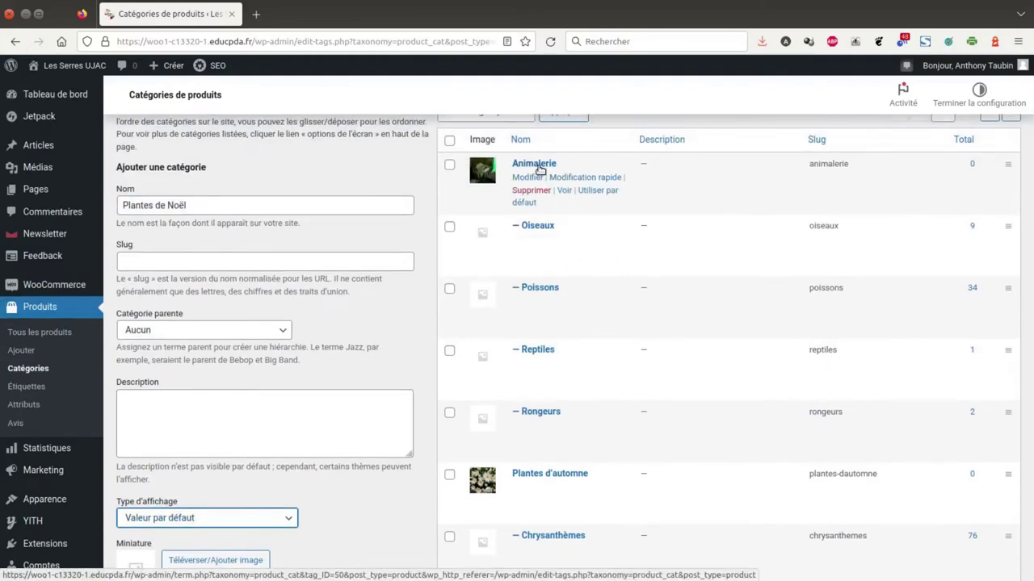
{"action": "left_click", "coordinate": [292, 519]}
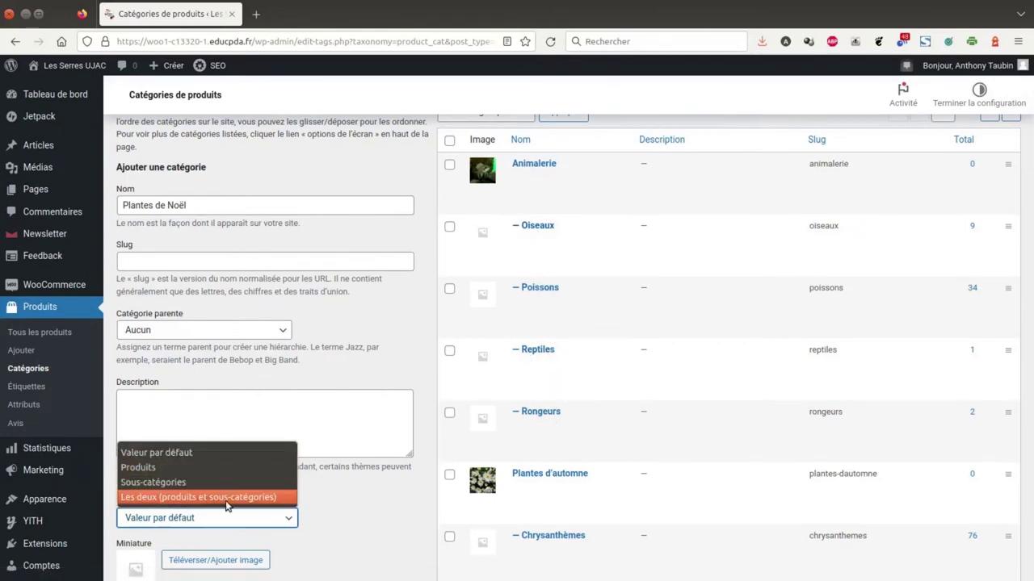
{"action": "left_click", "coordinate": [328, 508]}
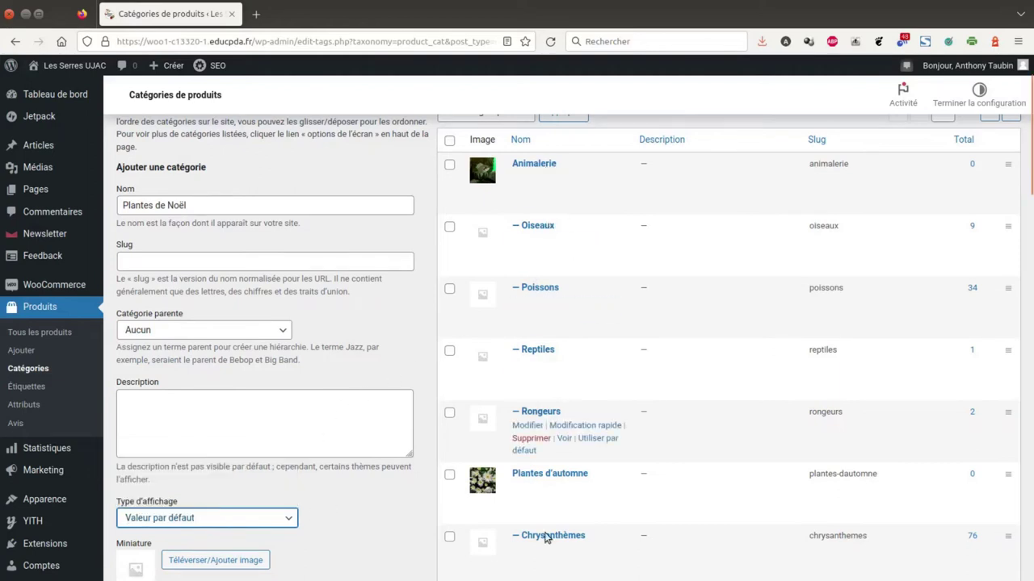
Step: Upload plante-noel.jpg from the Bureau folder and use it as the new category's thumbnail
{"action": "scroll", "coordinate": [365, 486], "scroll_direction": "down", "scroll_amount": 1}
{"action": "scroll", "coordinate": [365, 486], "scroll_direction": "down", "scroll_amount": 4}
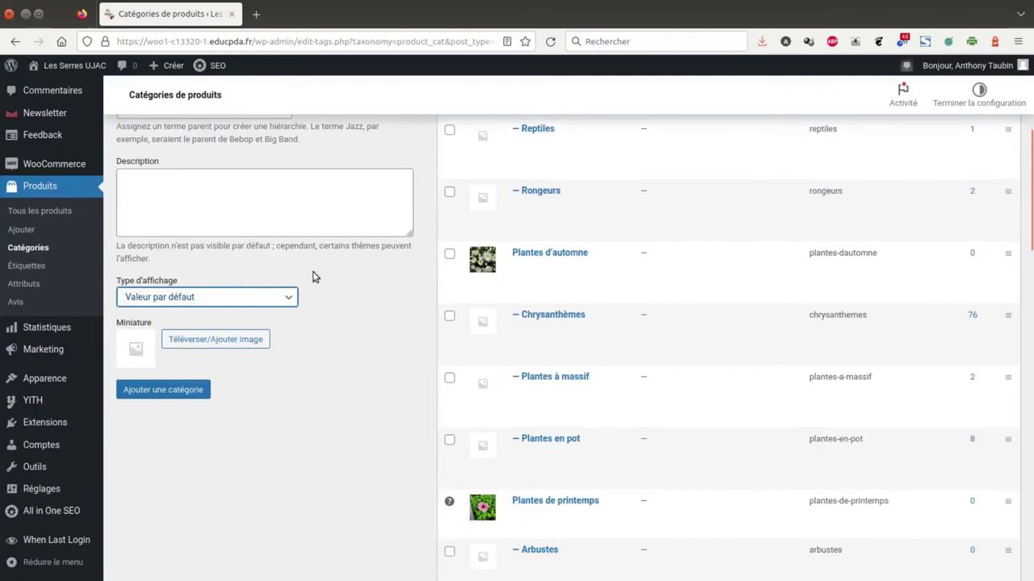
{"action": "left_click", "coordinate": [205, 339]}
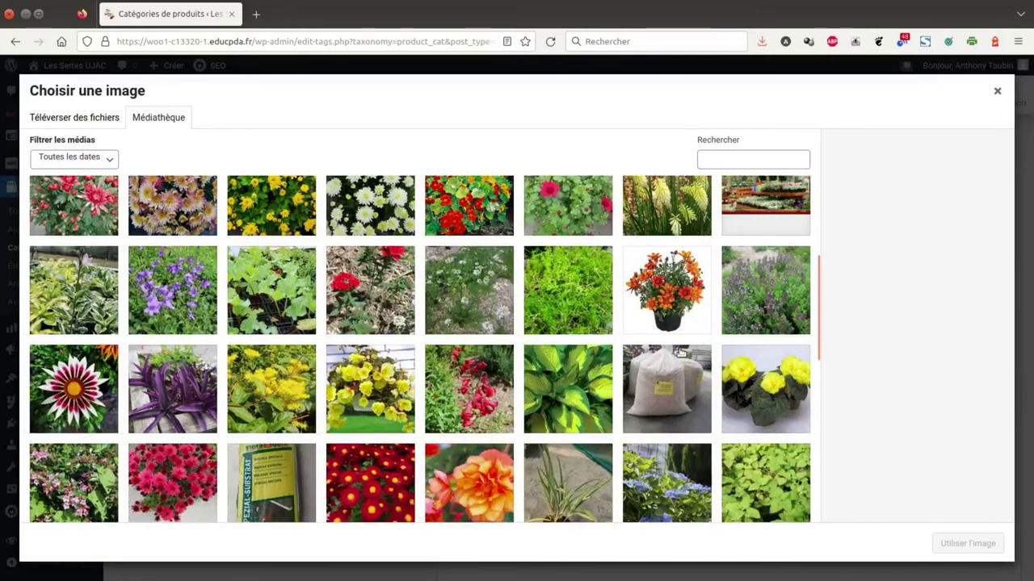
{"action": "left_click", "coordinate": [63, 115]}
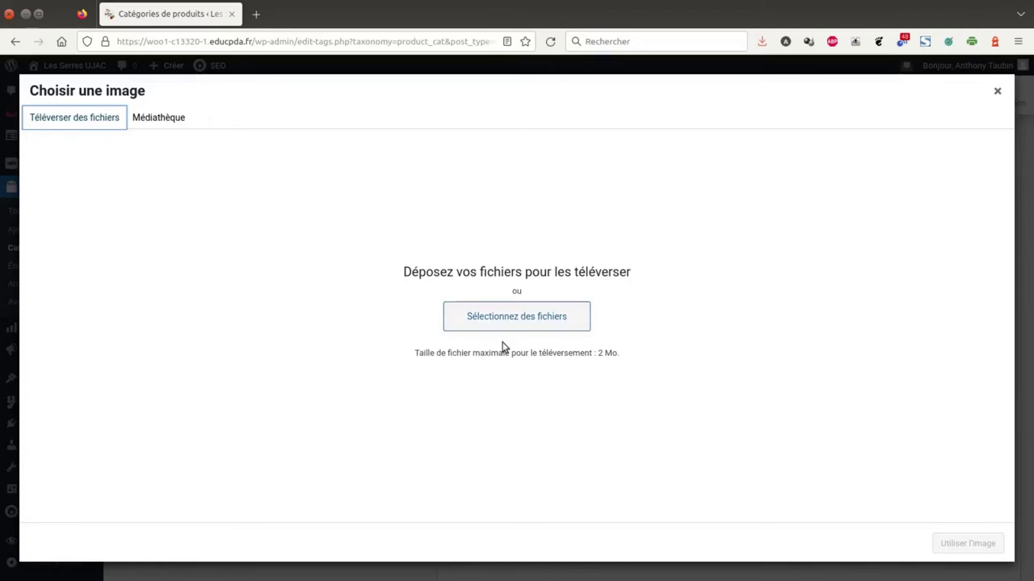
{"action": "left_click", "coordinate": [162, 121]}
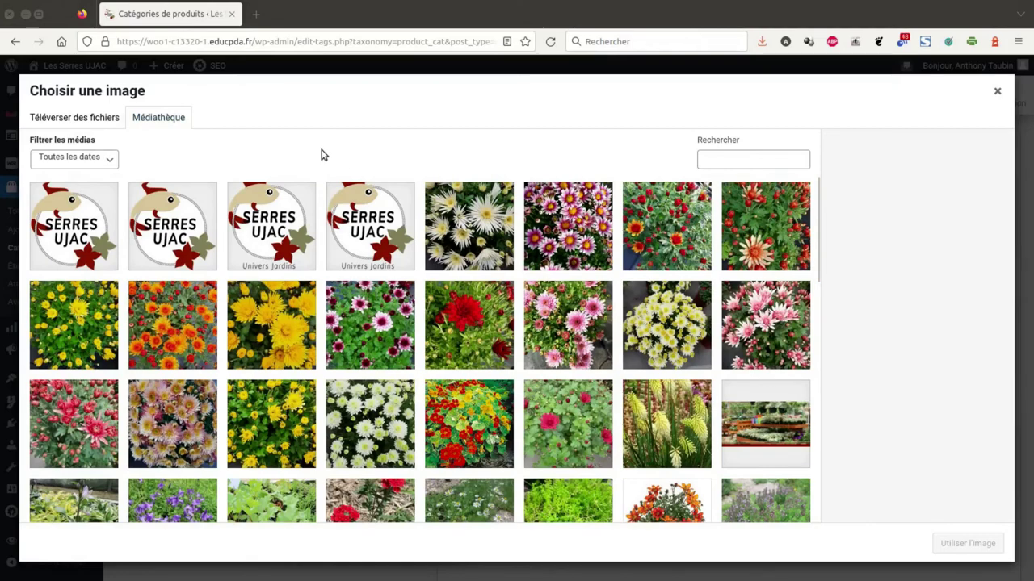
{"action": "left_click", "coordinate": [95, 119]}
{"action": "left_click", "coordinate": [538, 320]}
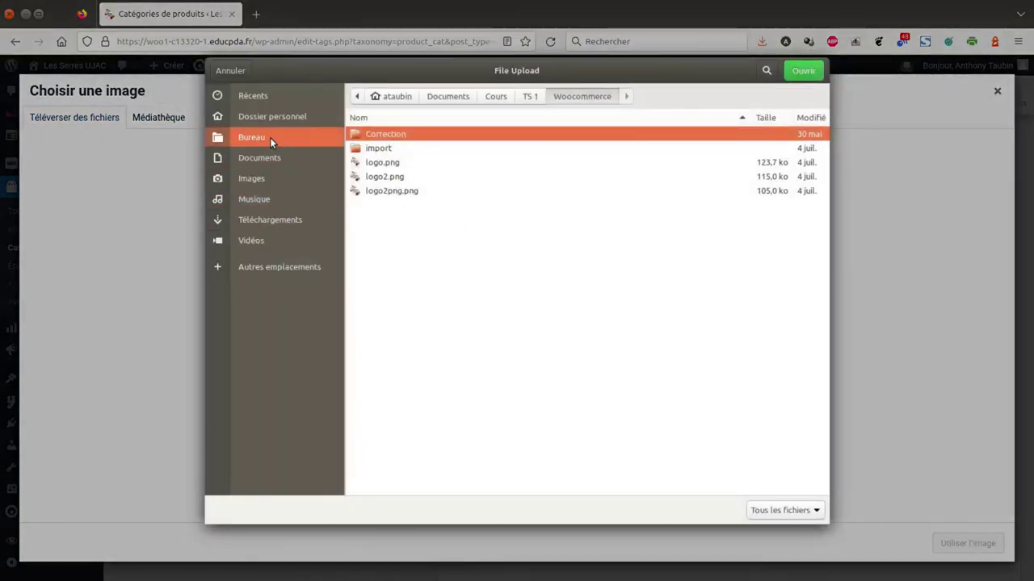
{"action": "left_click", "coordinate": [269, 136]}
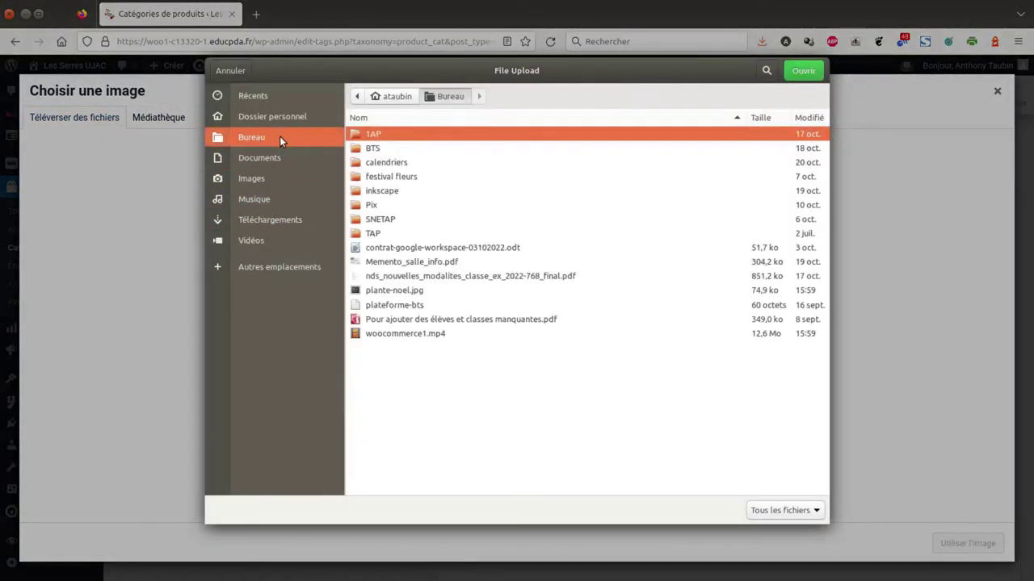
{"action": "left_click", "coordinate": [401, 291]}
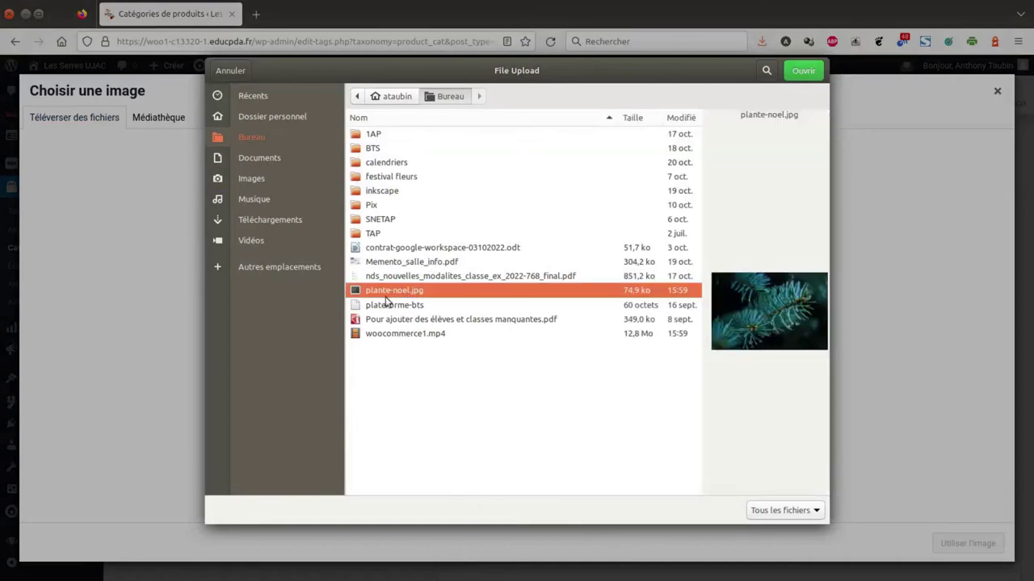
{"action": "left_click", "coordinate": [799, 71]}
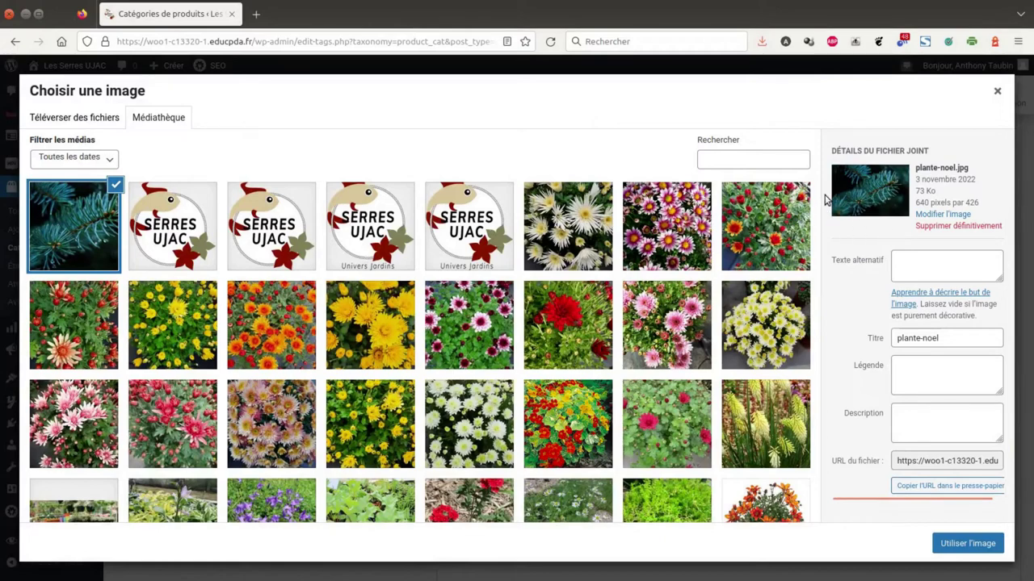
{"action": "left_click", "coordinate": [964, 545]}
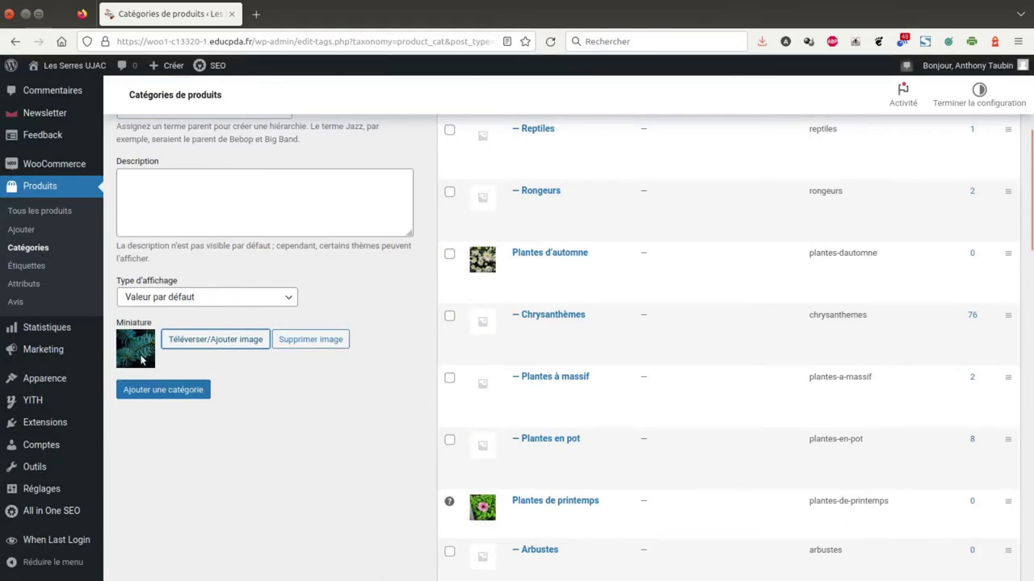
Step: Add the completed category to the shop and search the product categories for "Noel"
{"action": "mouse_move", "coordinate": [67, 166]}
{"action": "left_click", "coordinate": [176, 394]}
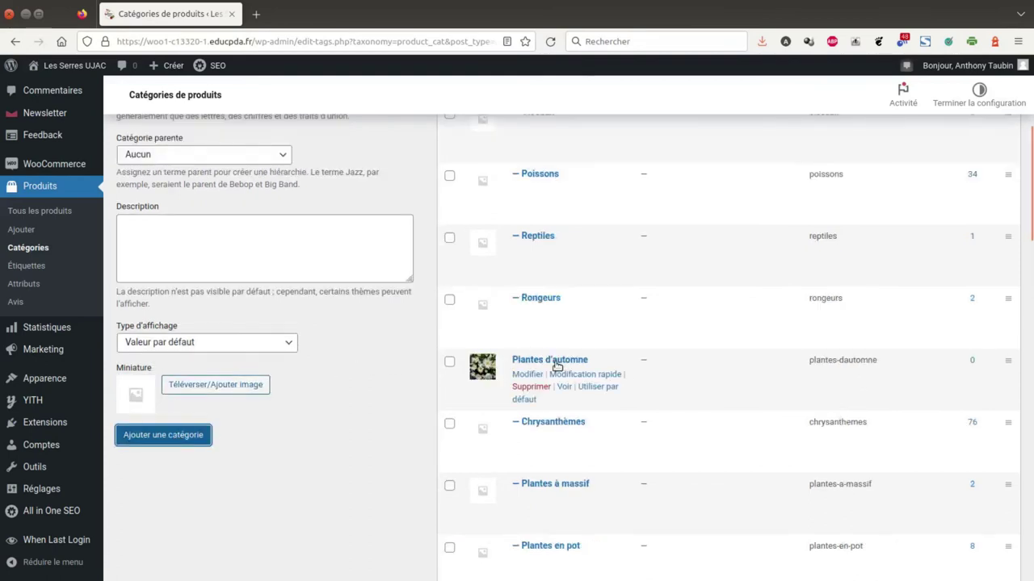
{"action": "scroll", "coordinate": [658, 339], "scroll_direction": "up", "scroll_amount": 4}
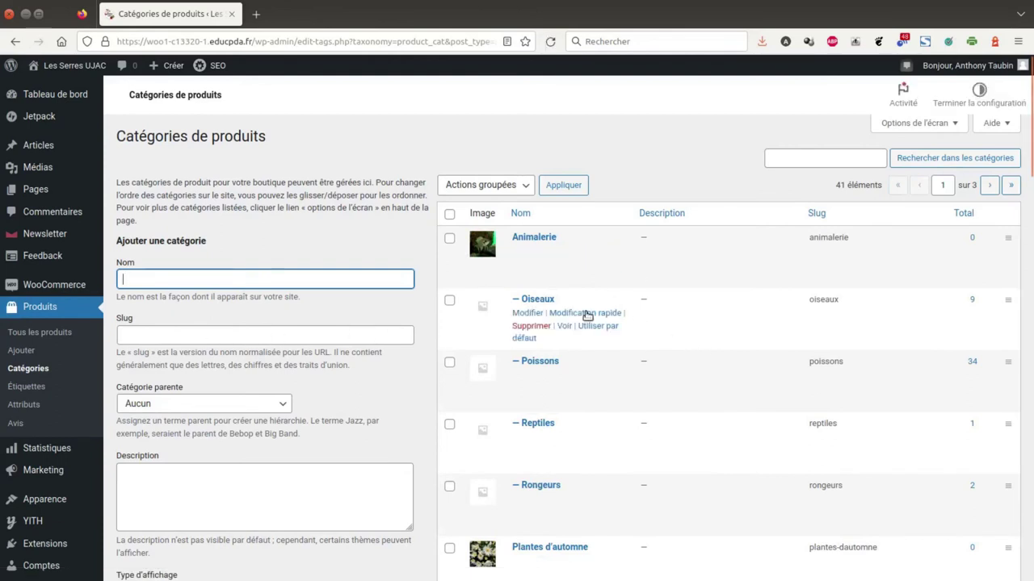
{"action": "left_click", "coordinate": [837, 154]}
{"action": "type", "text": "Noel"}
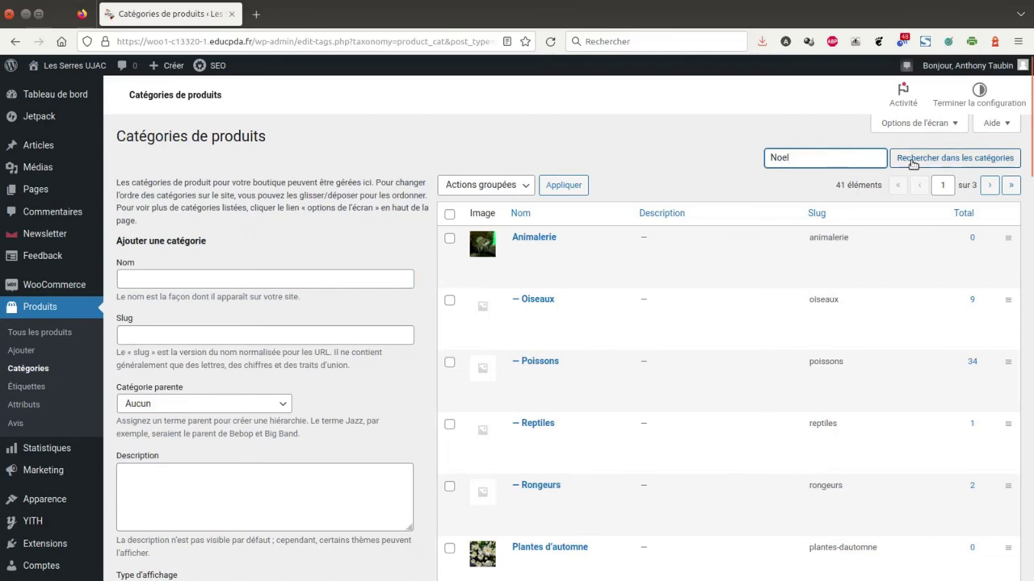
{"action": "left_click", "coordinate": [917, 158]}
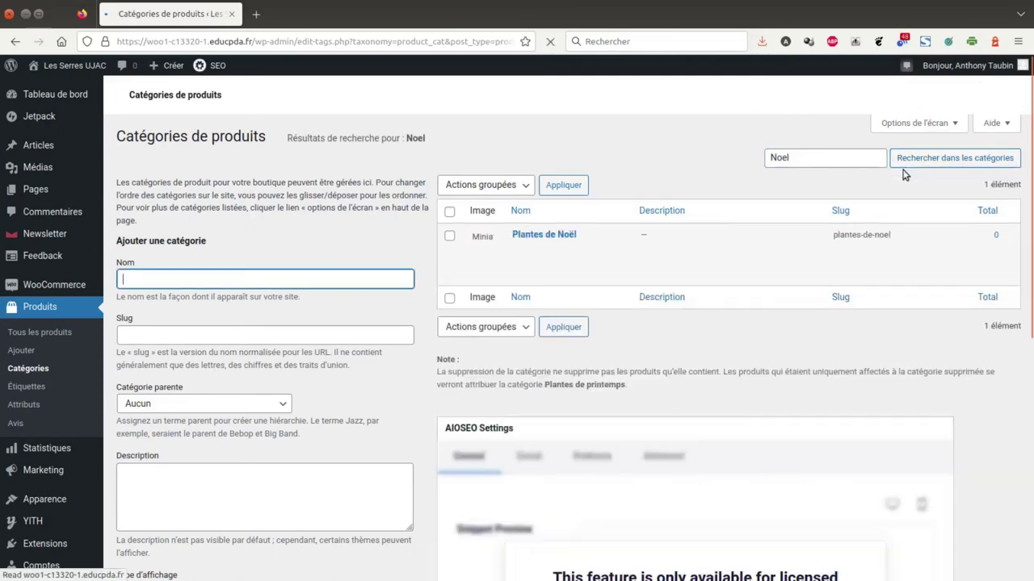
{"action": "mouse_move", "coordinate": [560, 234]}
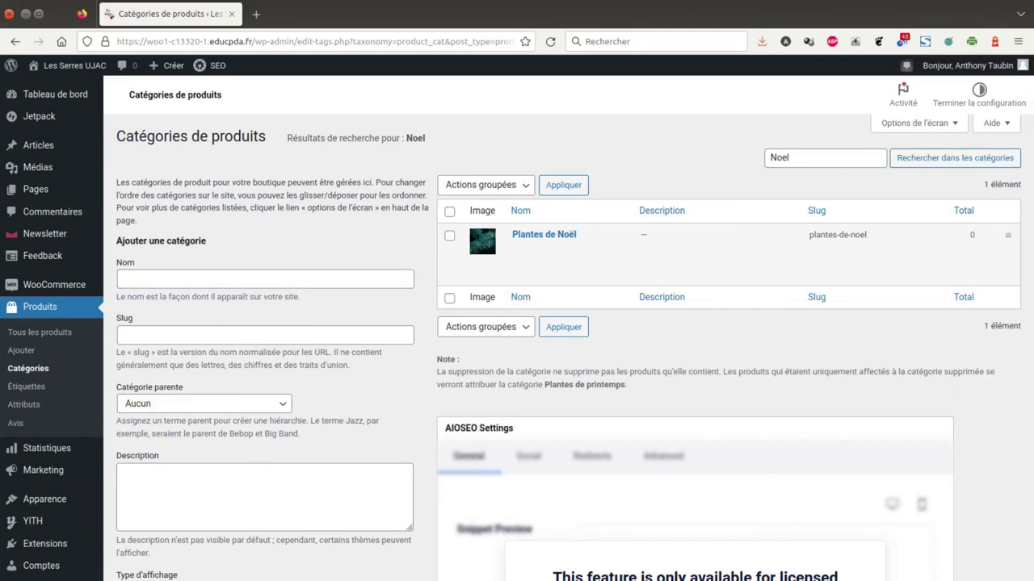
Step: Switch to the shop's public home page and examine its "Achats par catégorie" section
{"action": "key", "text": "alt+Tab"}
{"action": "scroll", "coordinate": [784, 228], "scroll_direction": "down", "scroll_amount": 5}
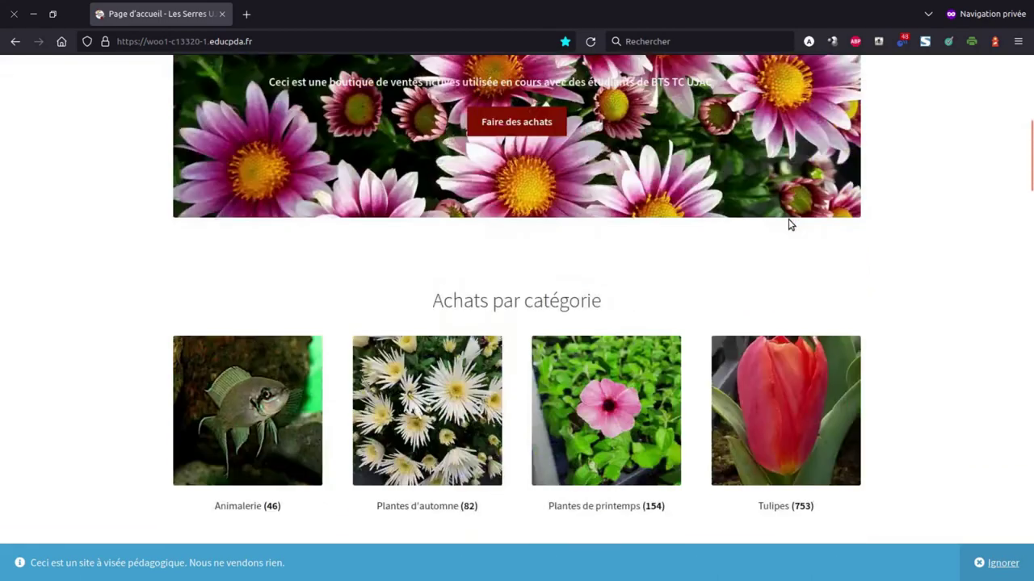
{"action": "scroll", "coordinate": [791, 224], "scroll_direction": "down", "scroll_amount": 2}
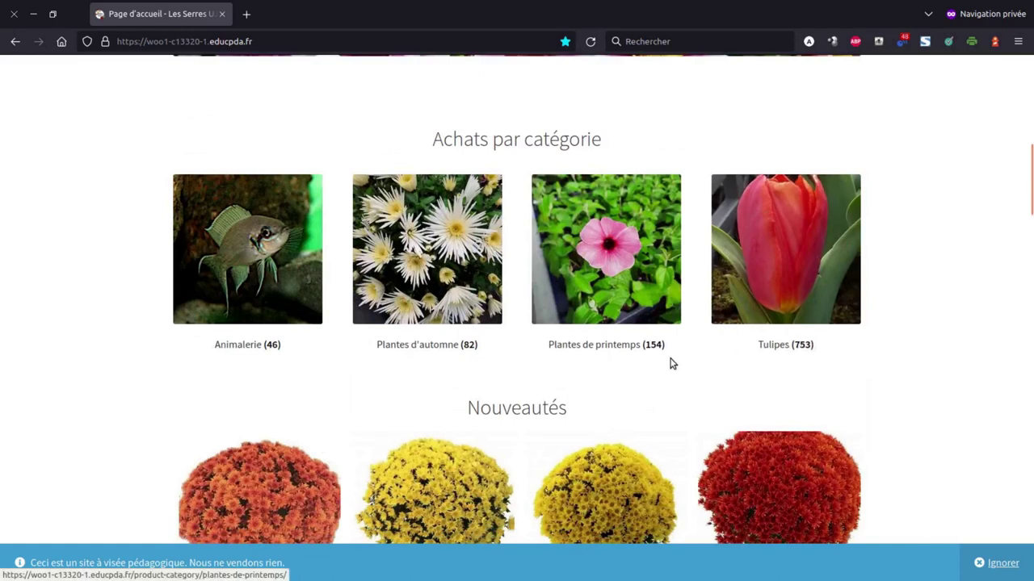
{"action": "scroll", "coordinate": [670, 362], "scroll_direction": "up", "scroll_amount": 3}
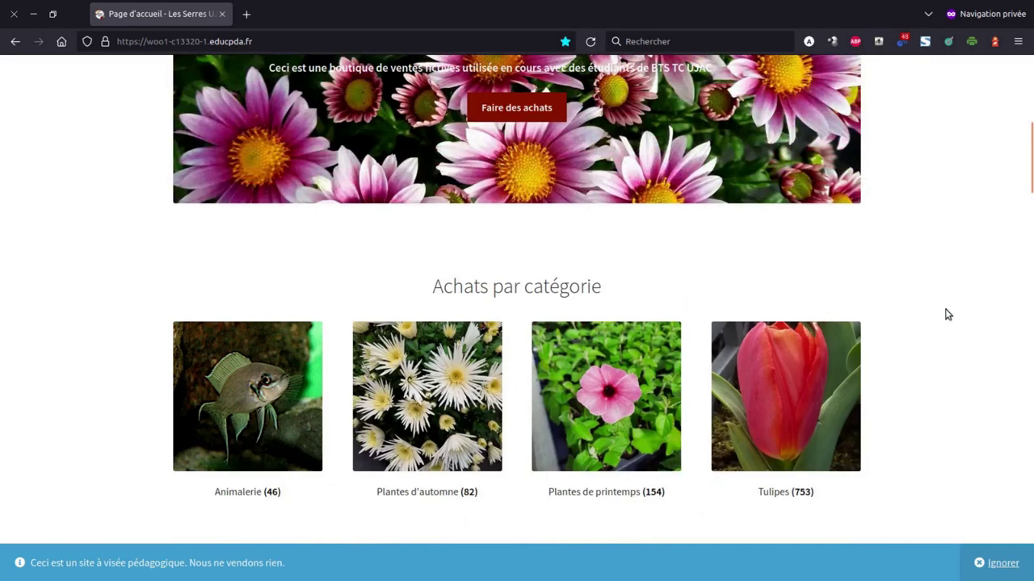
{"action": "scroll", "coordinate": [339, 379], "scroll_direction": "down", "scroll_amount": 3}
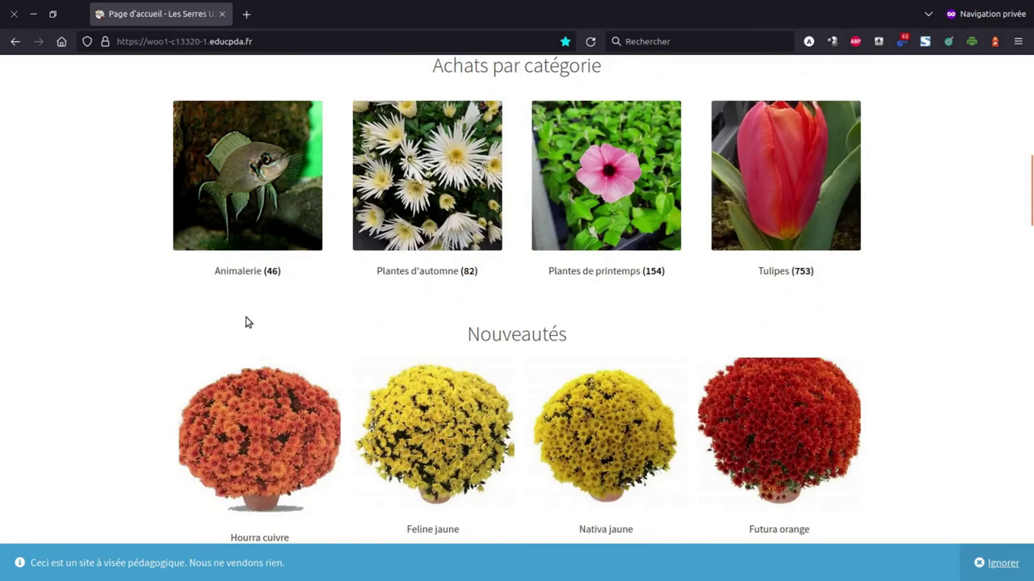
{"action": "scroll", "coordinate": [694, 351], "scroll_direction": "up", "scroll_amount": 5}
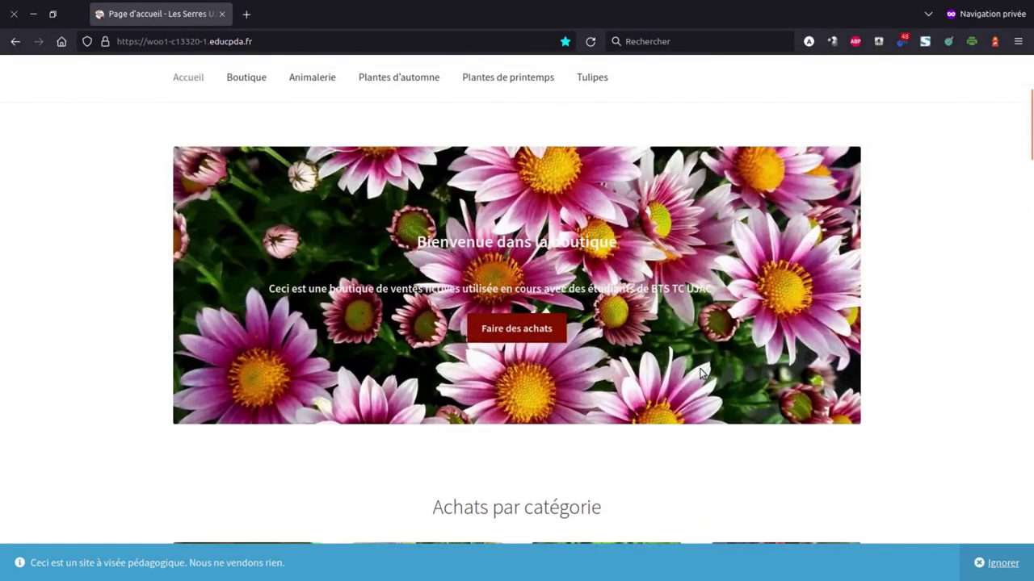